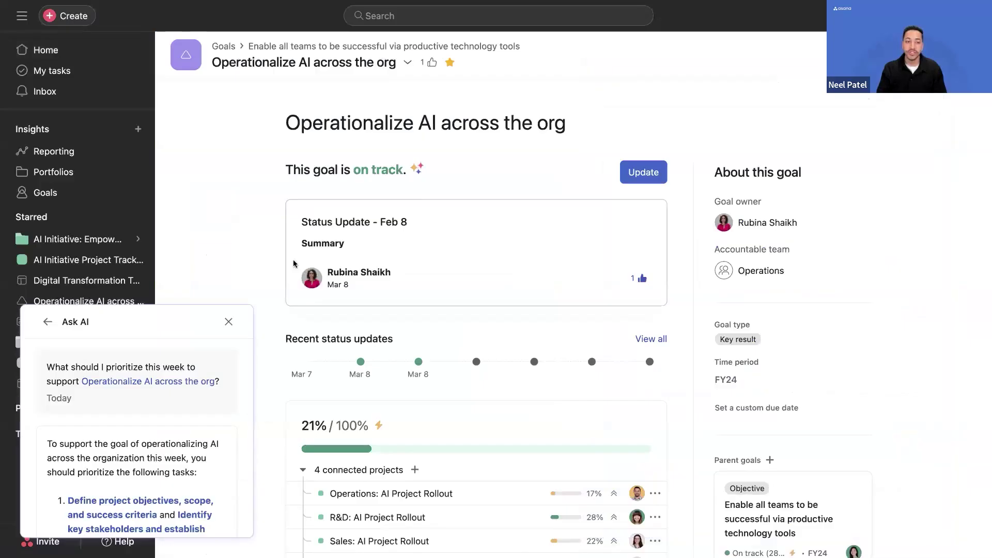
Close the Ask AI panel and review the goal page's four connected projects and description
{"action": "left_click", "coordinate": [227, 322]}
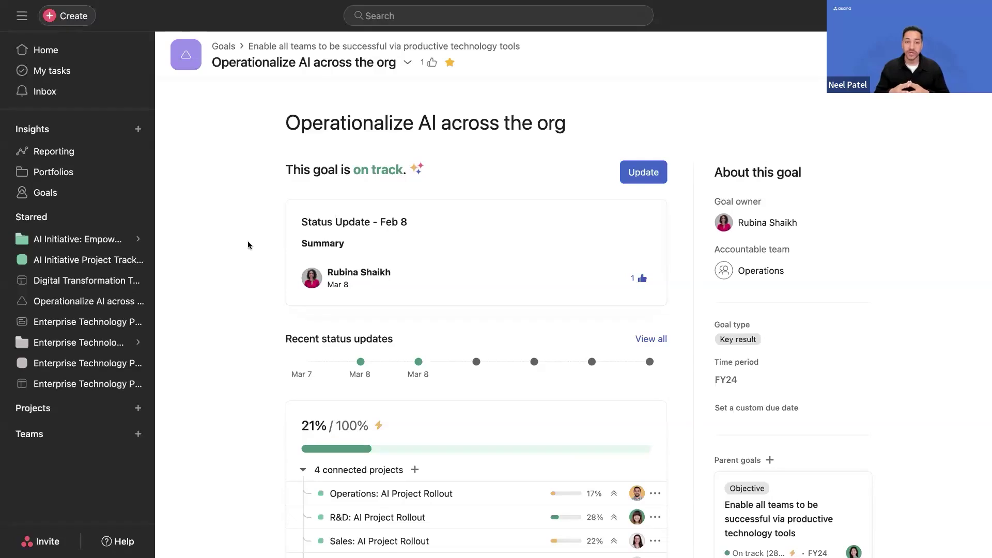
{"action": "scroll", "coordinate": [248, 245], "scroll_direction": "down", "scroll_amount": 1}
{"action": "scroll", "coordinate": [248, 245], "scroll_direction": "down", "scroll_amount": 4}
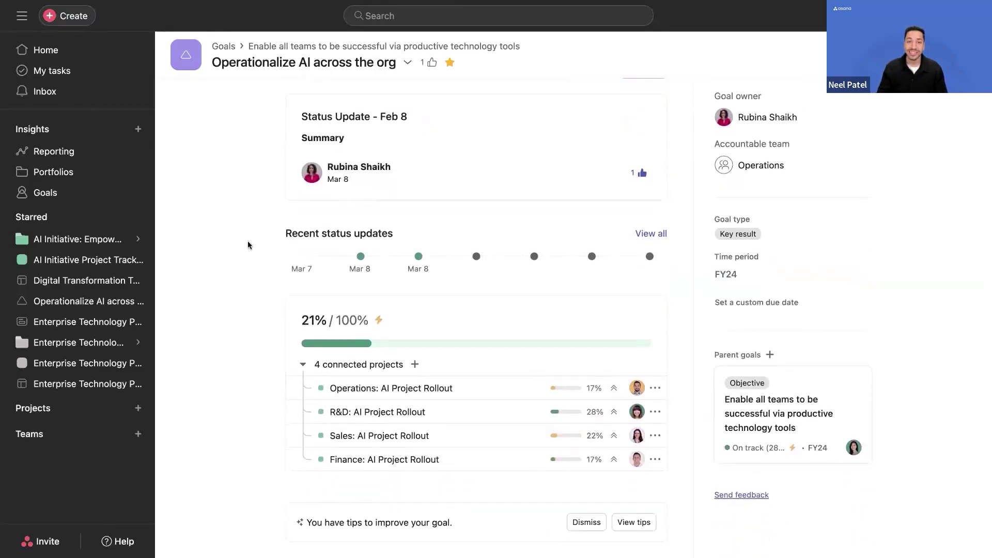
{"action": "scroll", "coordinate": [247, 241], "scroll_direction": "down", "scroll_amount": 2}
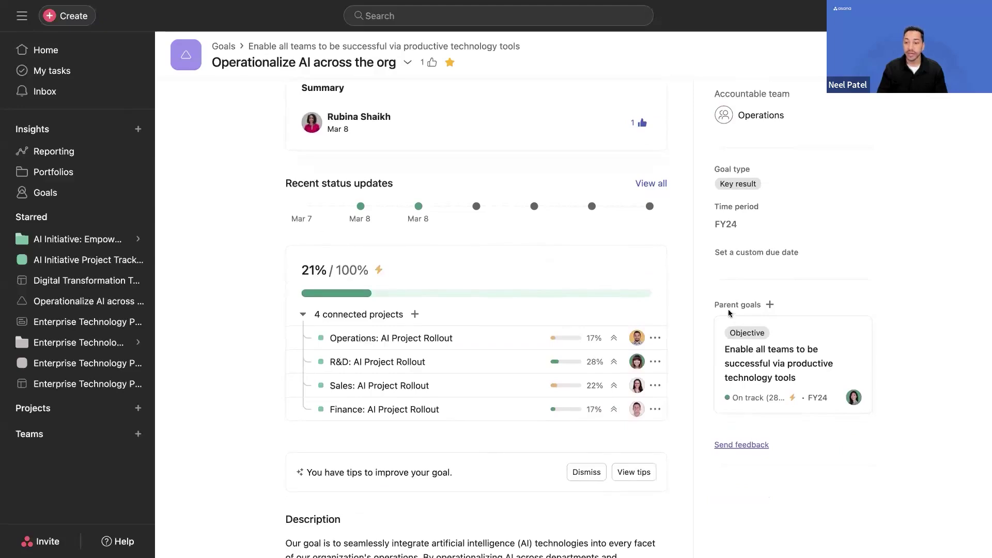
{"action": "scroll", "coordinate": [238, 243], "scroll_direction": "down", "scroll_amount": 5}
{"action": "scroll", "coordinate": [238, 245], "scroll_direction": "down", "scroll_amount": 5}
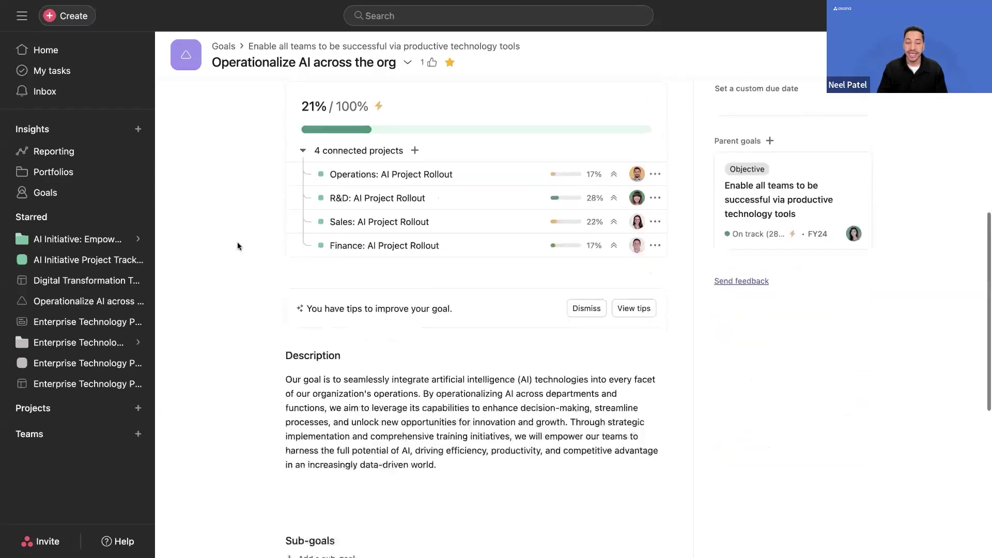
{"action": "scroll", "coordinate": [238, 246], "scroll_direction": "down", "scroll_amount": 4}
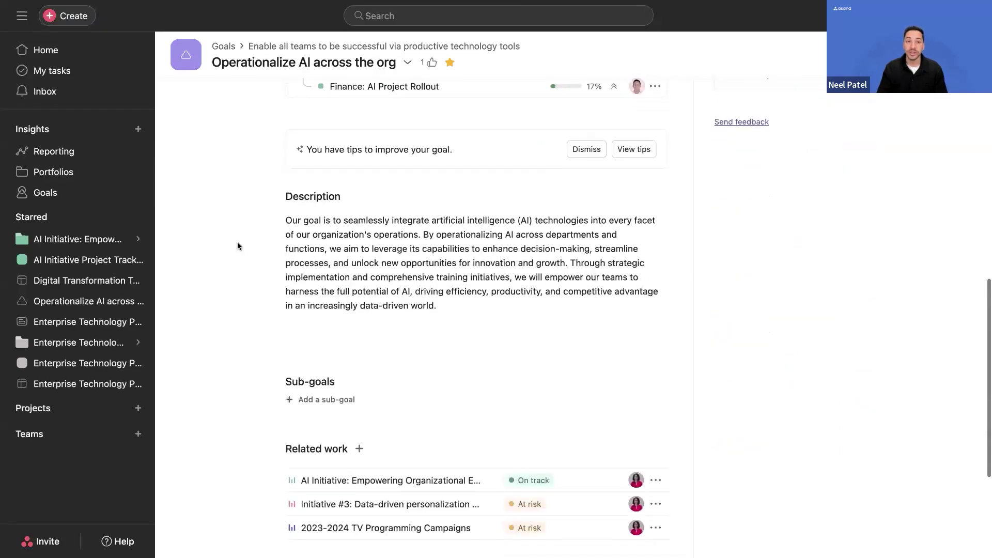
{"action": "scroll", "coordinate": [237, 246], "scroll_direction": "up", "scroll_amount": 4}
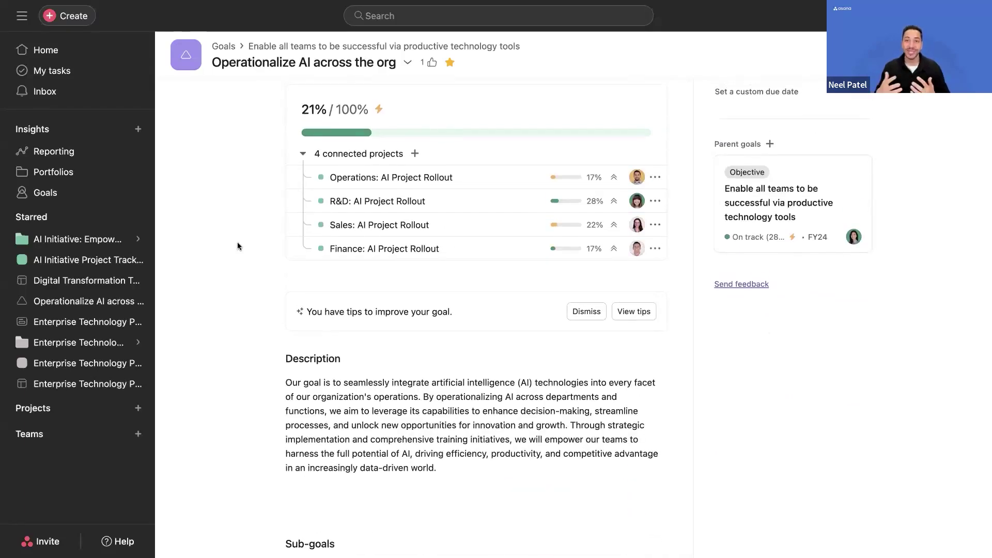
{"action": "scroll", "coordinate": [237, 246], "scroll_direction": "up", "scroll_amount": 1}
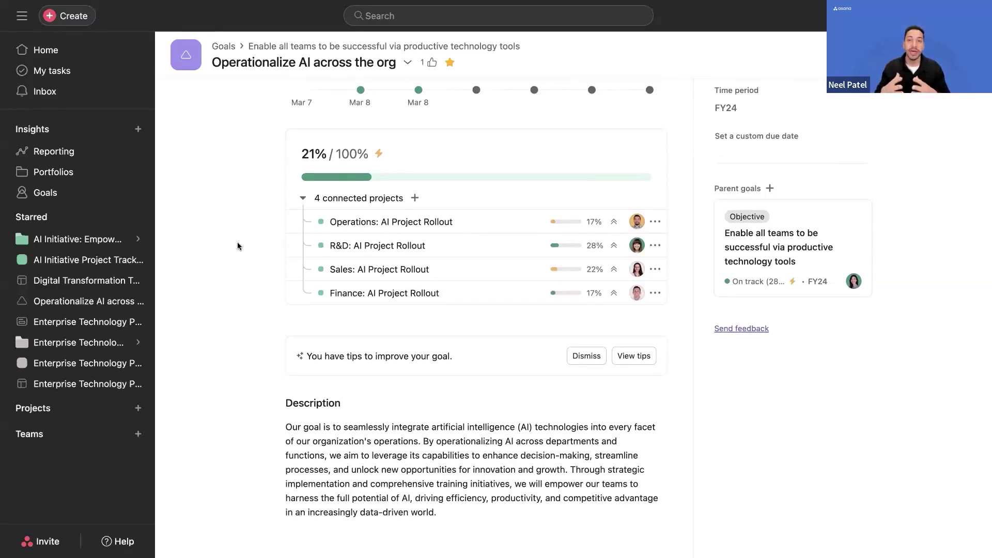
Connect Marketing: AI Project Rollout to the goal as its fifth project, raising progress to 26%
{"action": "left_click", "coordinate": [415, 199]}
{"action": "type", "text": "marketing"}
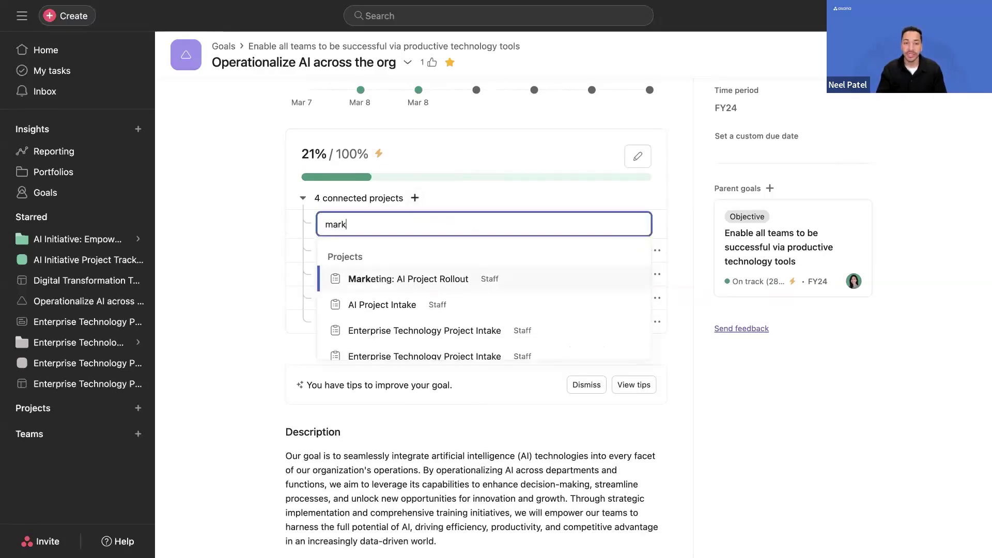
{"action": "left_click", "coordinate": [408, 279]}
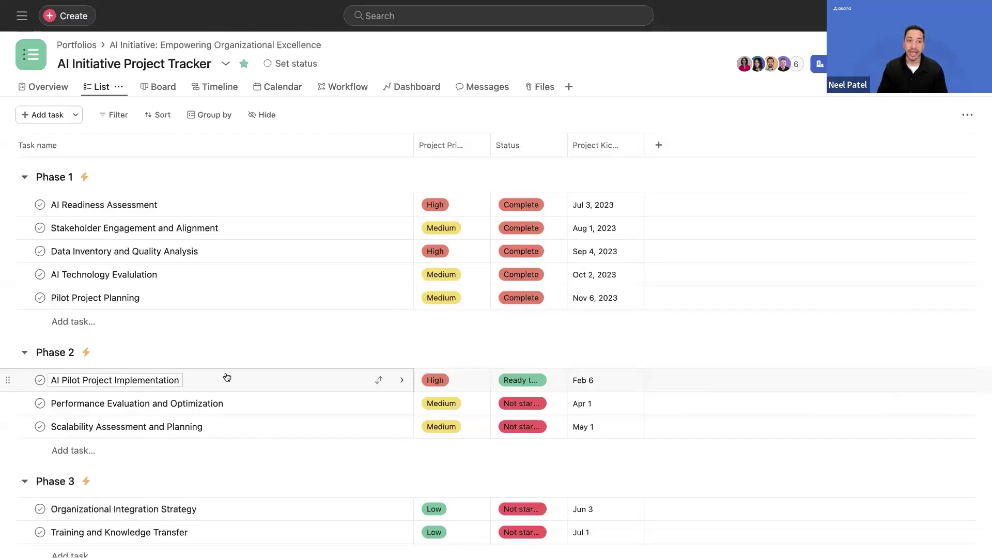
From the AI Initiative portfolio's Add work options, preview the Digital Transformation Template
{"action": "left_click", "coordinate": [125, 46]}
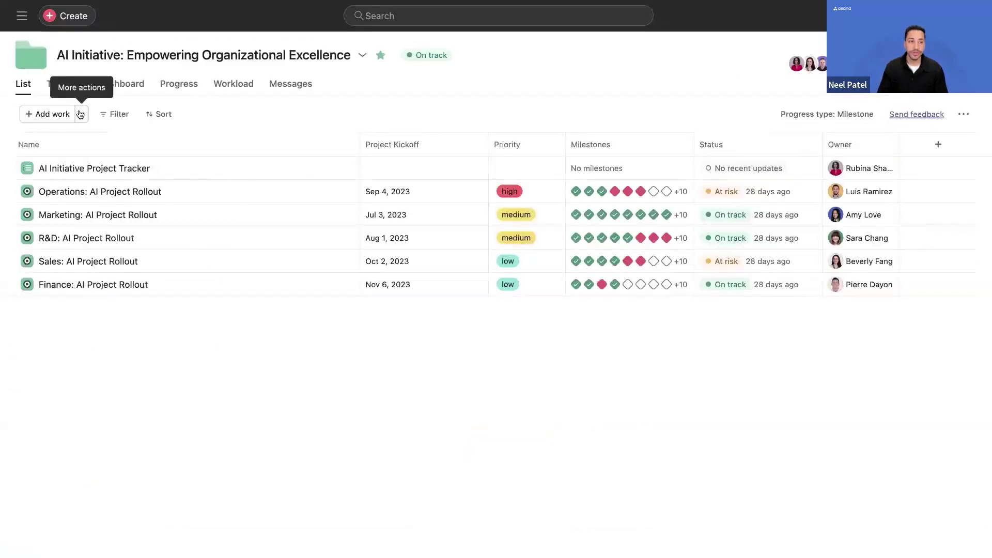
{"action": "left_click", "coordinate": [81, 113]}
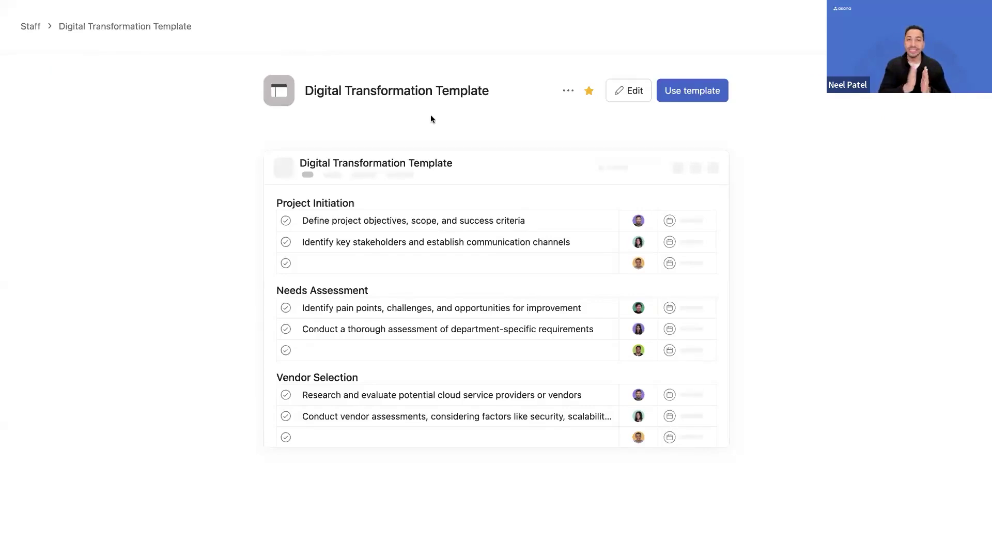
Create a project named 'AI Project Template Pilot' from the Digital Transformation Template
{"action": "left_click", "coordinate": [670, 93]}
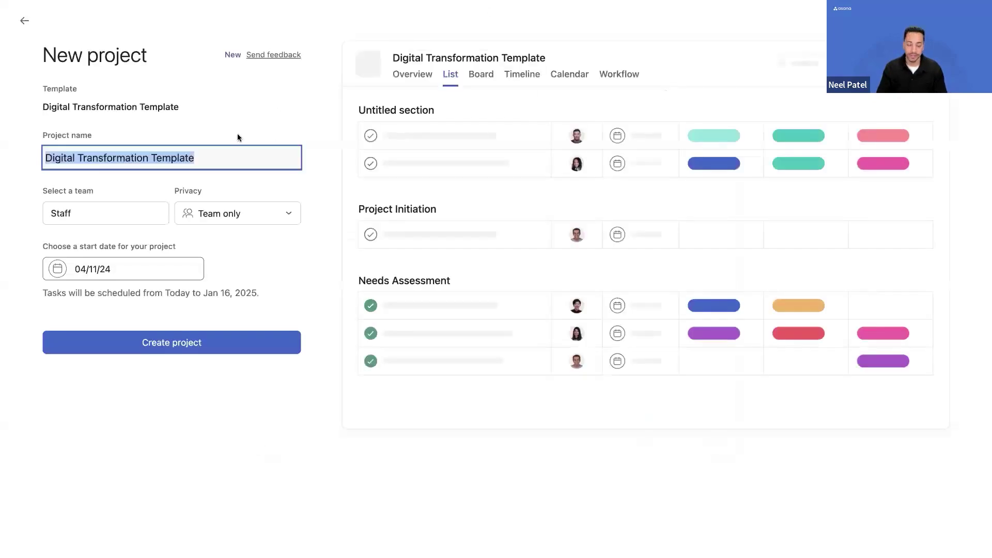
{"action": "type", "text": "AI Project "}
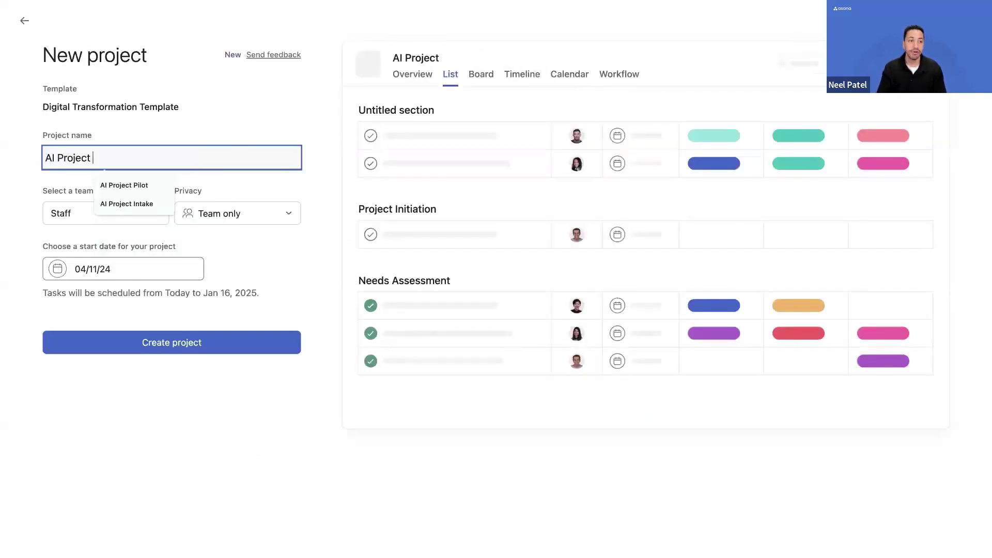
{"action": "type", "text": "Template Pilot"}
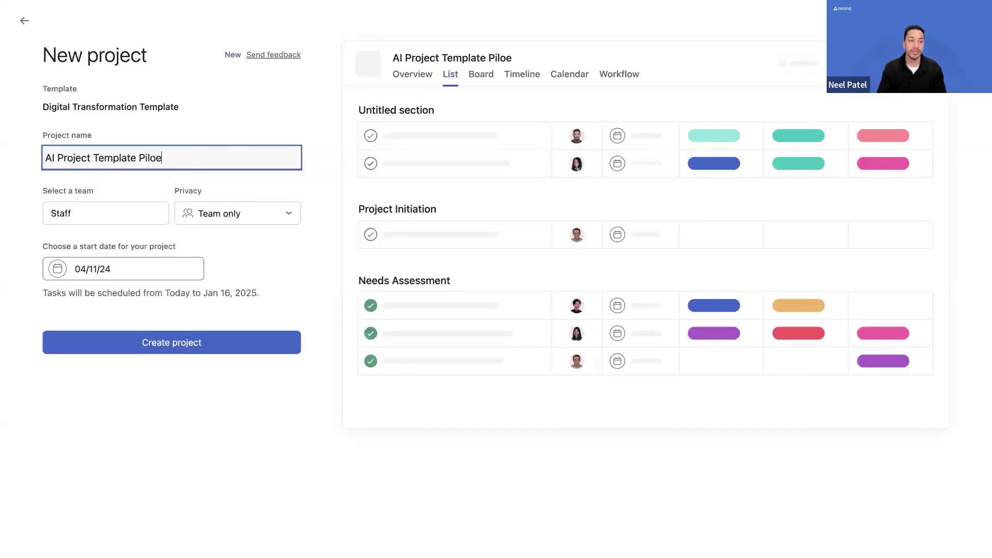
{"action": "key", "text": "BackSpace"}
{"action": "type", "text": "t"}
{"action": "left_click", "coordinate": [177, 347]}
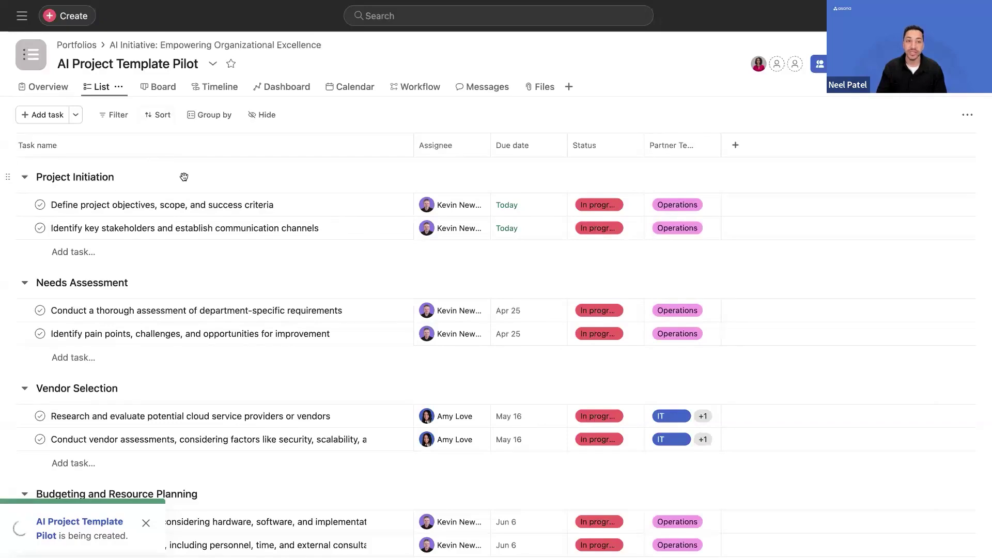
Return to the AI Initiative portfolio and open the AI Initiative Project Tracker project
{"action": "left_click", "coordinate": [219, 44]}
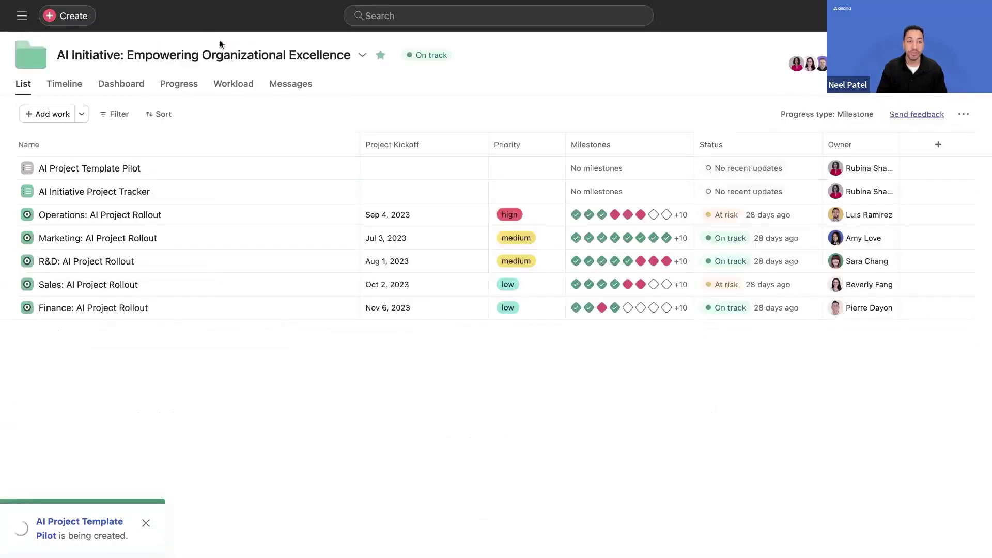
{"action": "left_click", "coordinate": [200, 195]}
{"action": "left_click", "coordinate": [575, 115]}
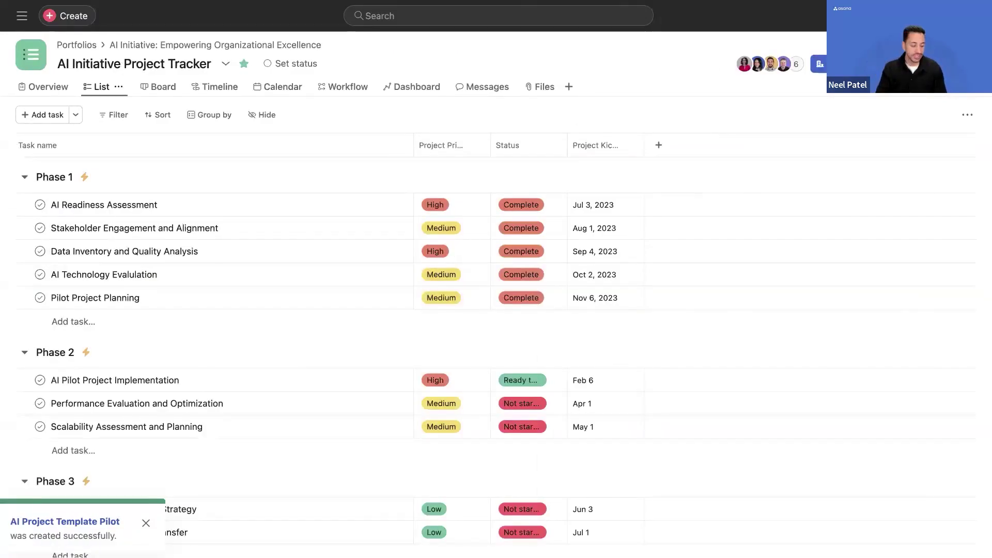
View the Partner Team Visibility bundle's dashboard of four projects, then show the portfolio's Workload view
{"action": "left_click", "coordinate": [868, 63]}
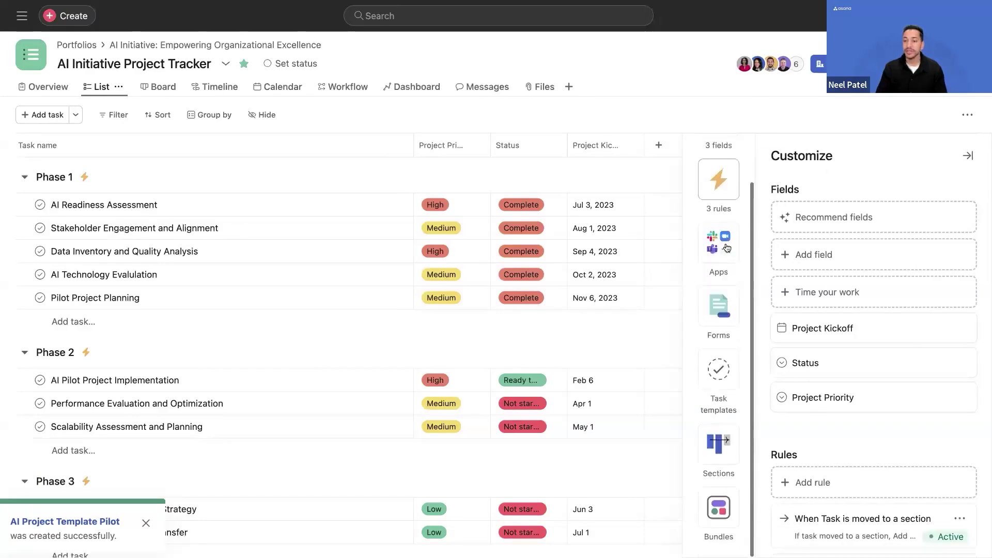
{"action": "left_click", "coordinate": [718, 508]}
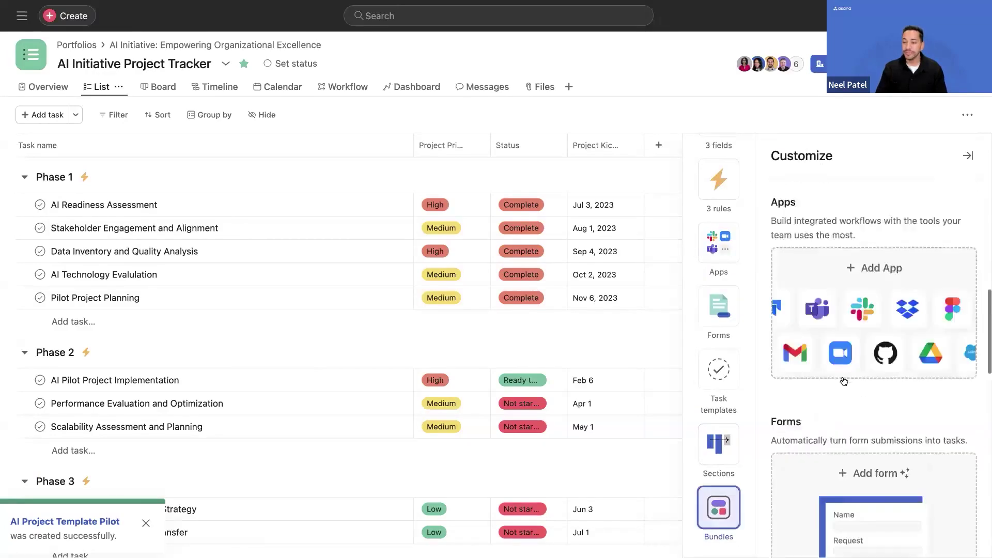
{"action": "left_click", "coordinate": [843, 377]}
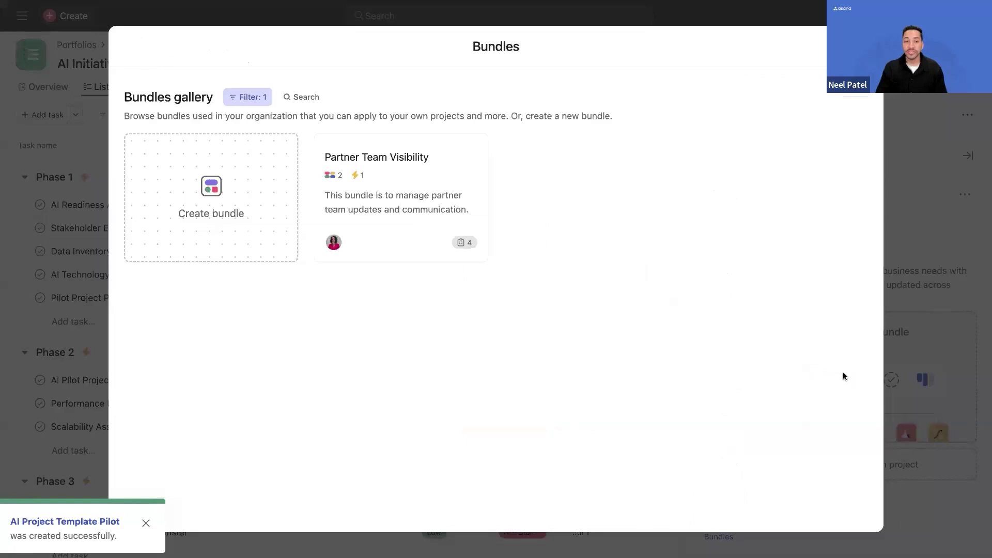
{"action": "left_click", "coordinate": [434, 197]}
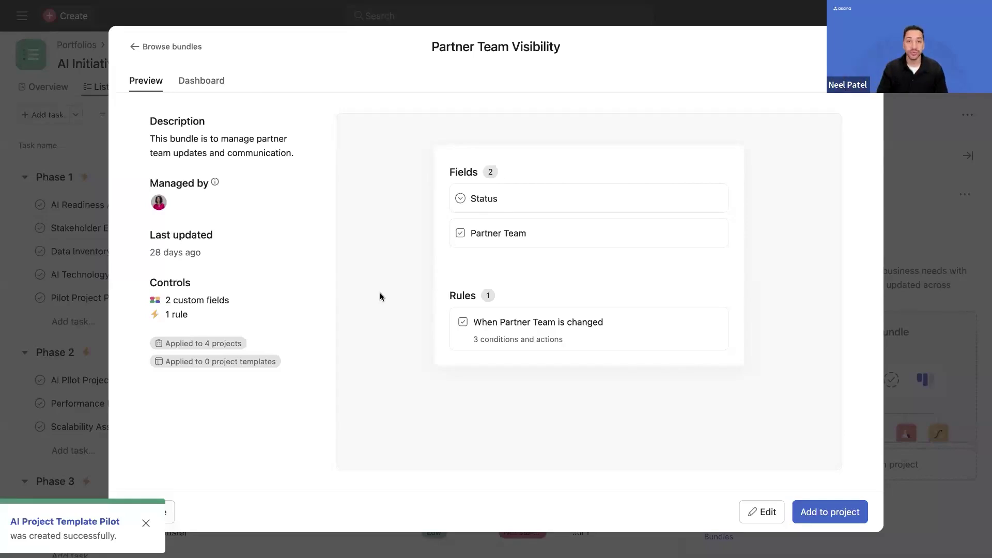
{"action": "left_click", "coordinate": [201, 87]}
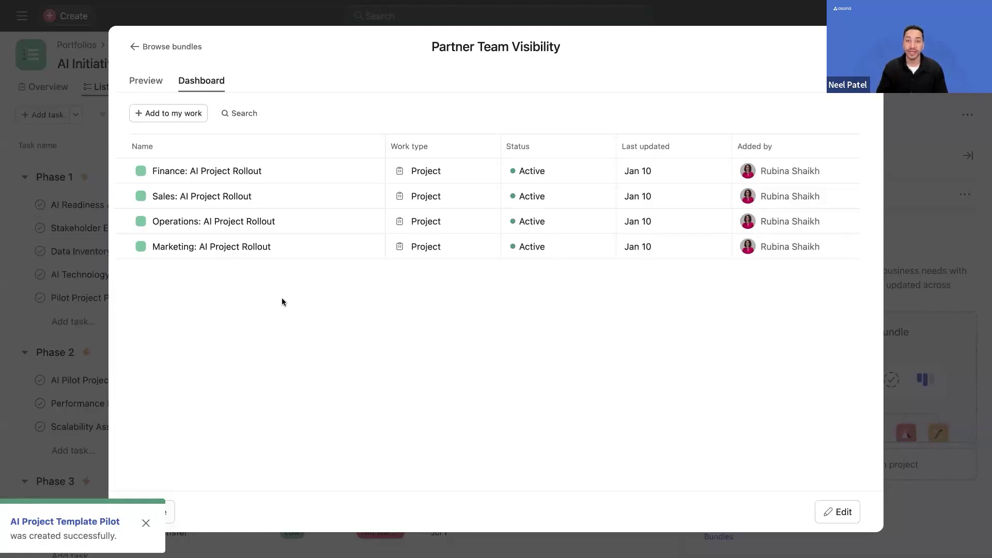
{"action": "left_click", "coordinate": [230, 84]}
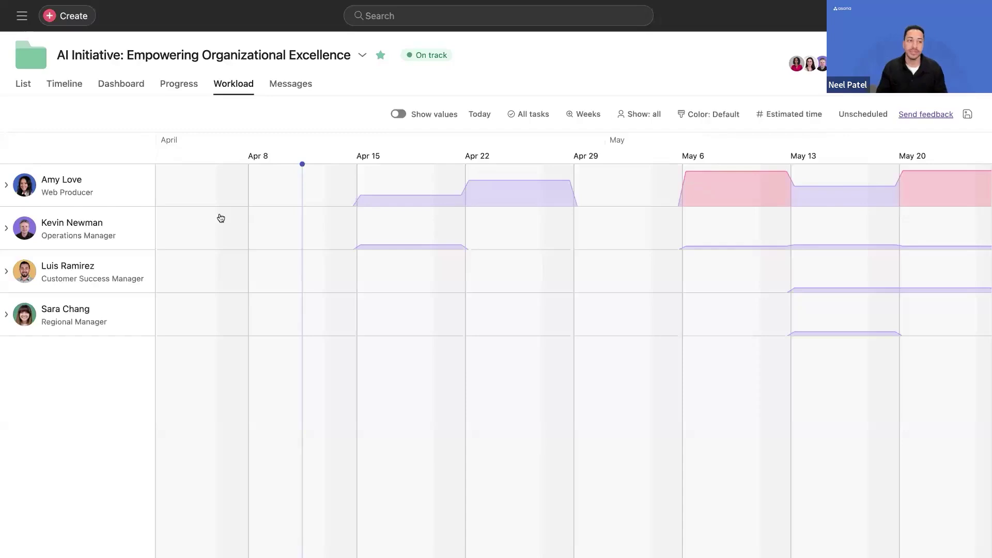
In Workload, move the security protocols task from the Web Producer's row to the Operations Manager's
{"action": "left_click", "coordinate": [8, 186]}
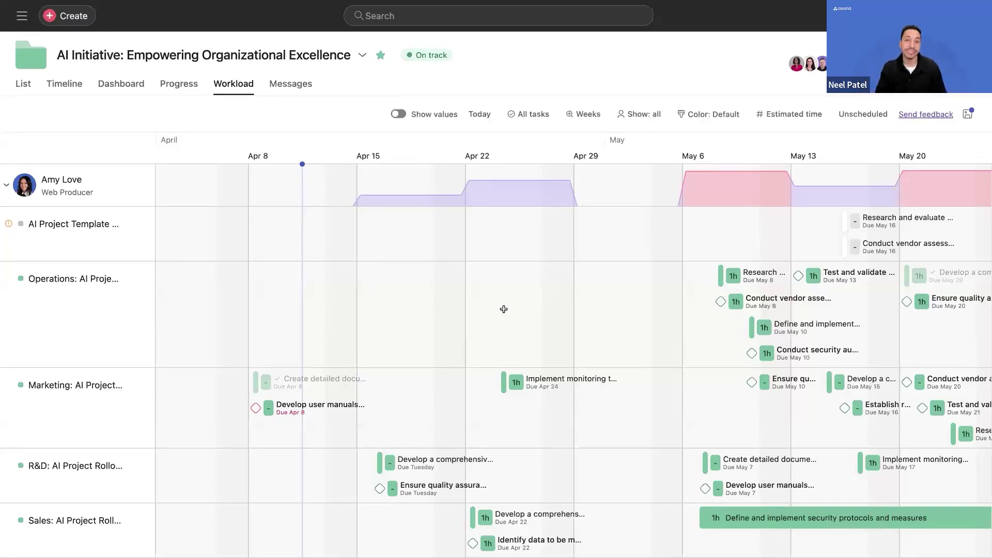
{"action": "scroll", "coordinate": [629, 289], "scroll_direction": "down", "scroll_amount": 1}
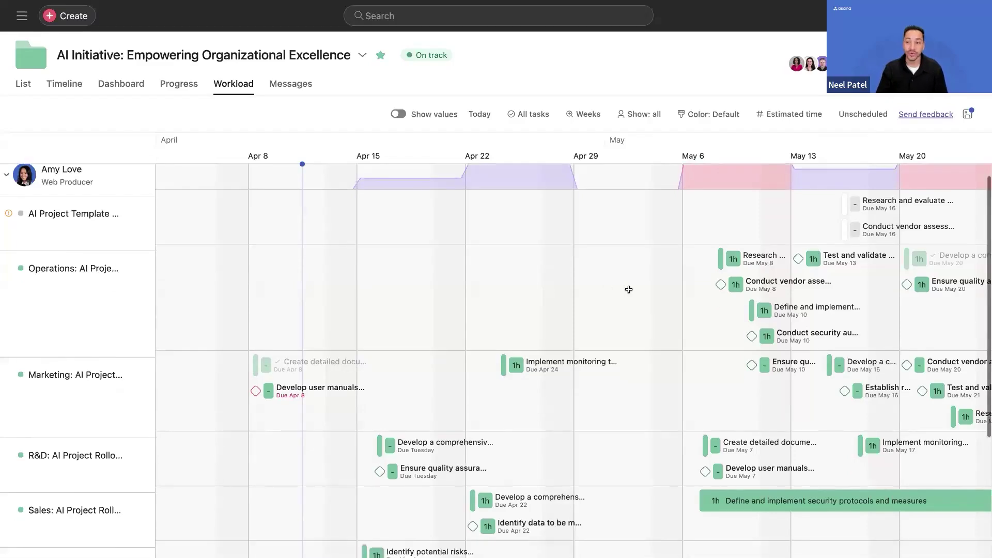
{"action": "scroll", "coordinate": [628, 290], "scroll_direction": "down", "scroll_amount": 4}
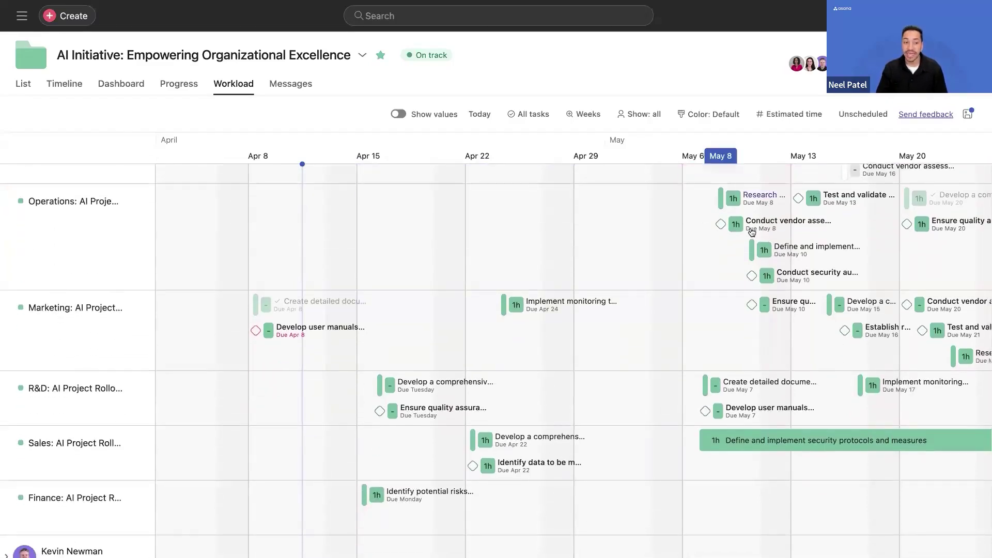
{"action": "scroll", "coordinate": [742, 352], "scroll_direction": "down", "scroll_amount": 2}
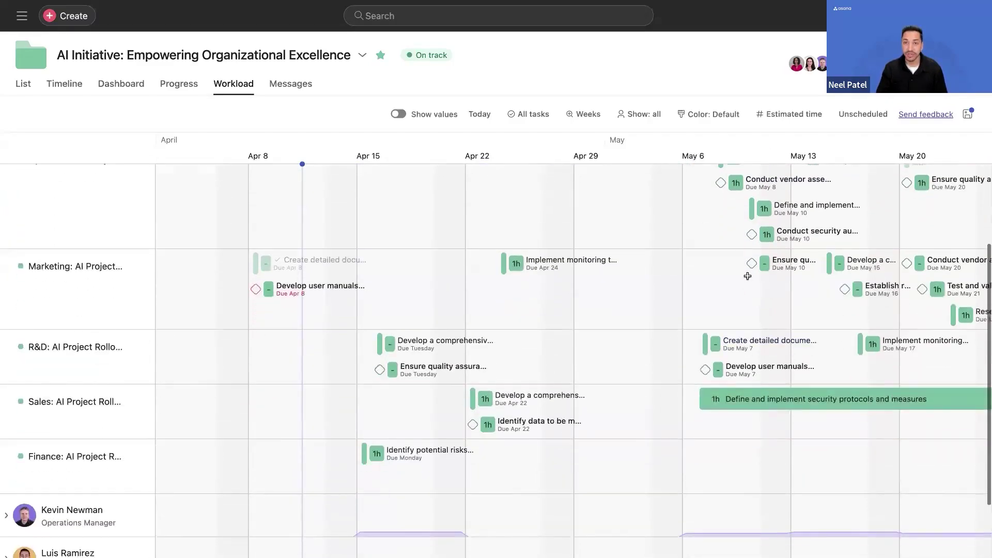
{"action": "scroll", "coordinate": [745, 272], "scroll_direction": "down", "scroll_amount": 4}
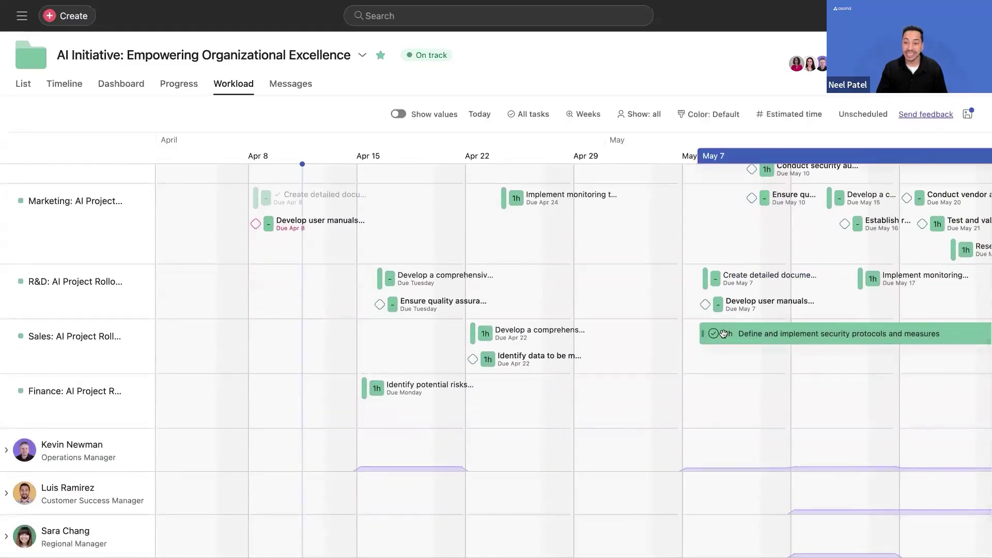
{"action": "left_click_drag", "start_coordinate": [723, 333], "coordinate": [716, 449]}
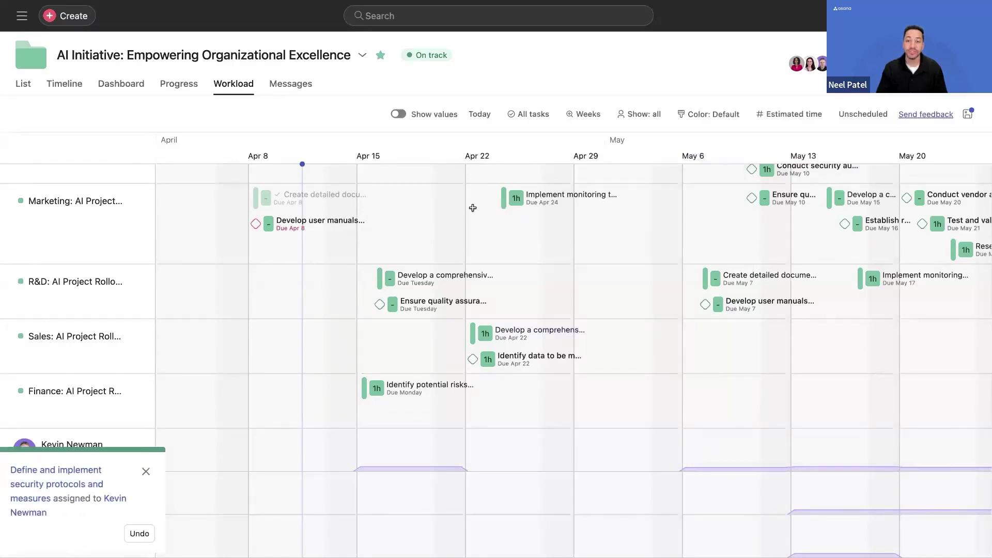